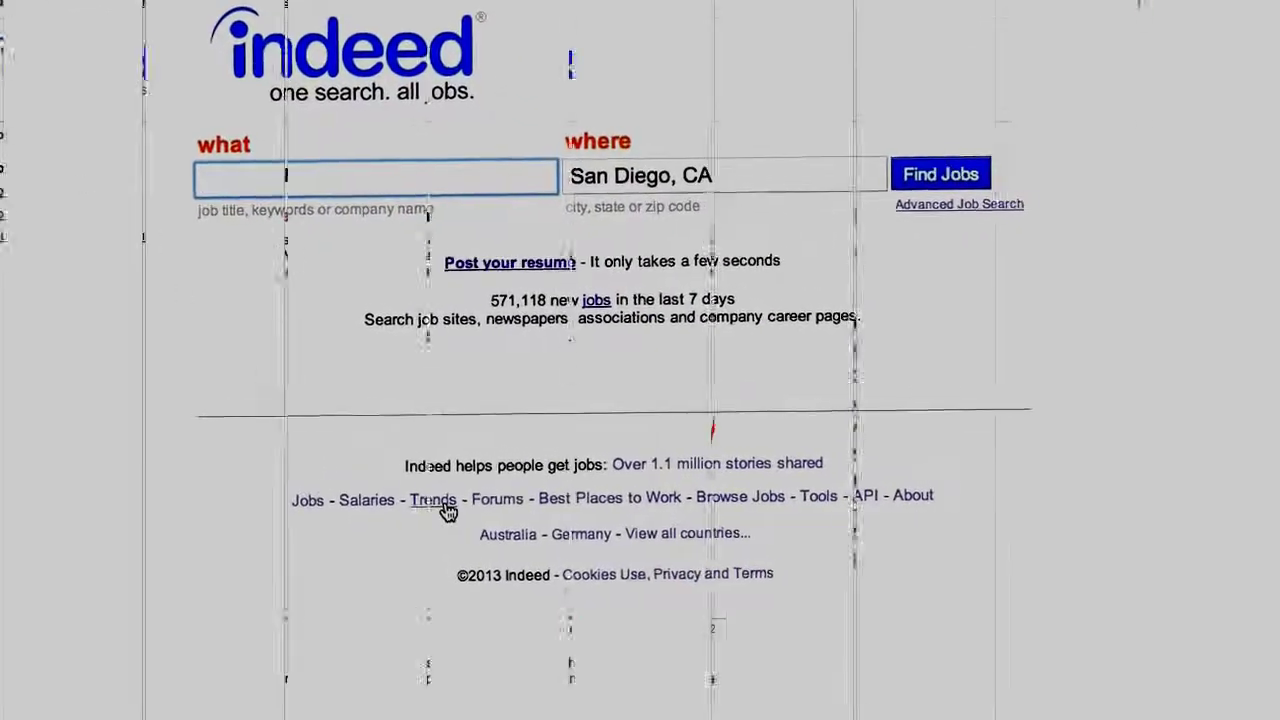
# - Open Indeed's industry employment trends for Hospitality and examine the top job titles, keyword searches and locations
pyautogui.click(443, 505)
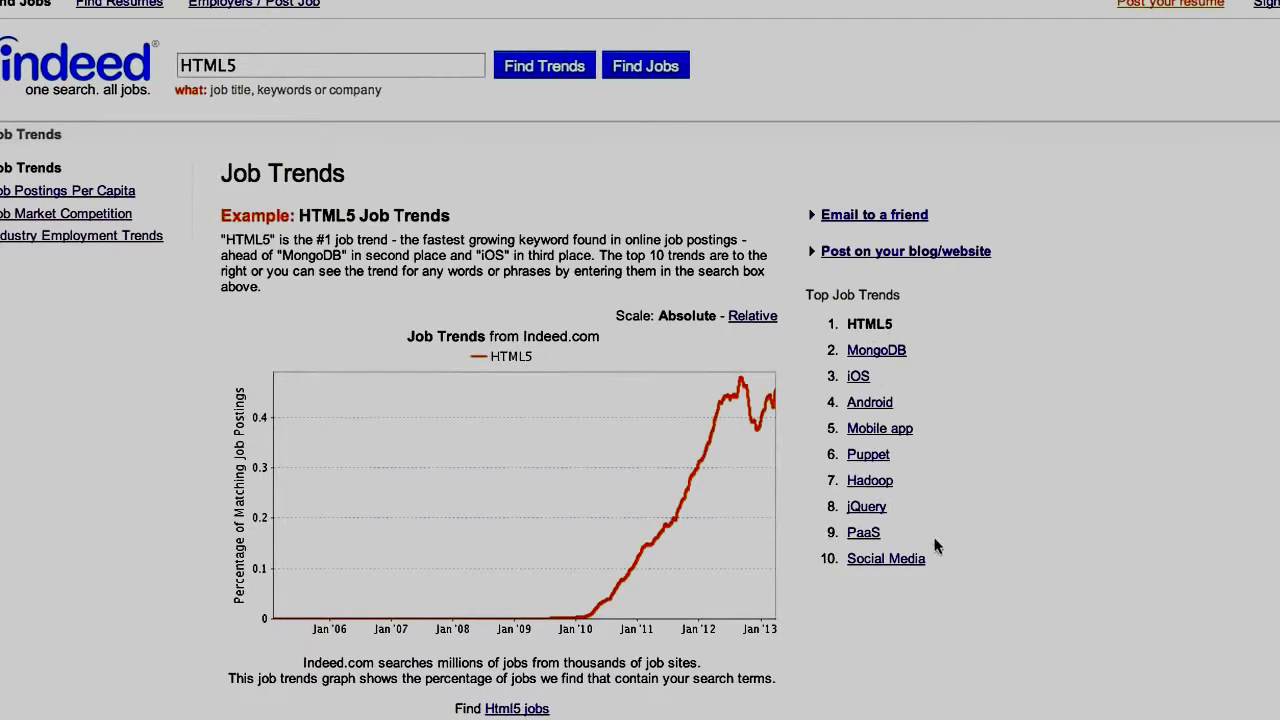
pyautogui.click(80, 244)
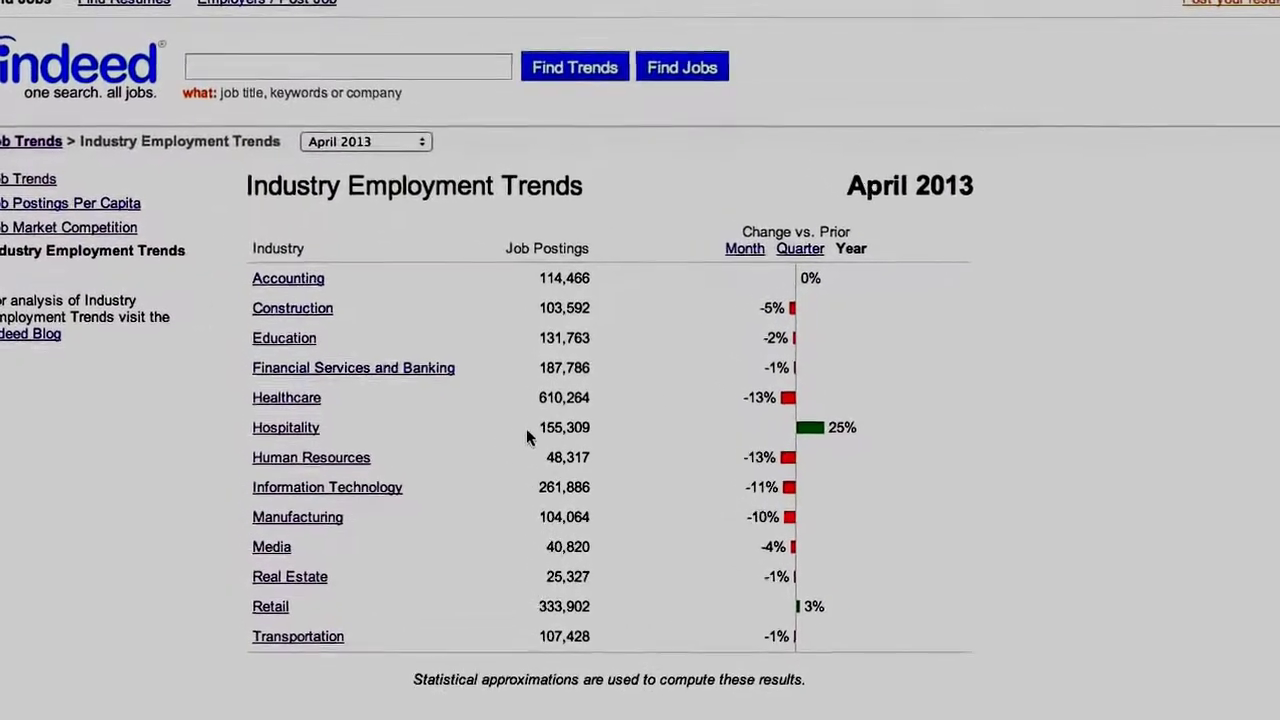
pyautogui.click(265, 432)
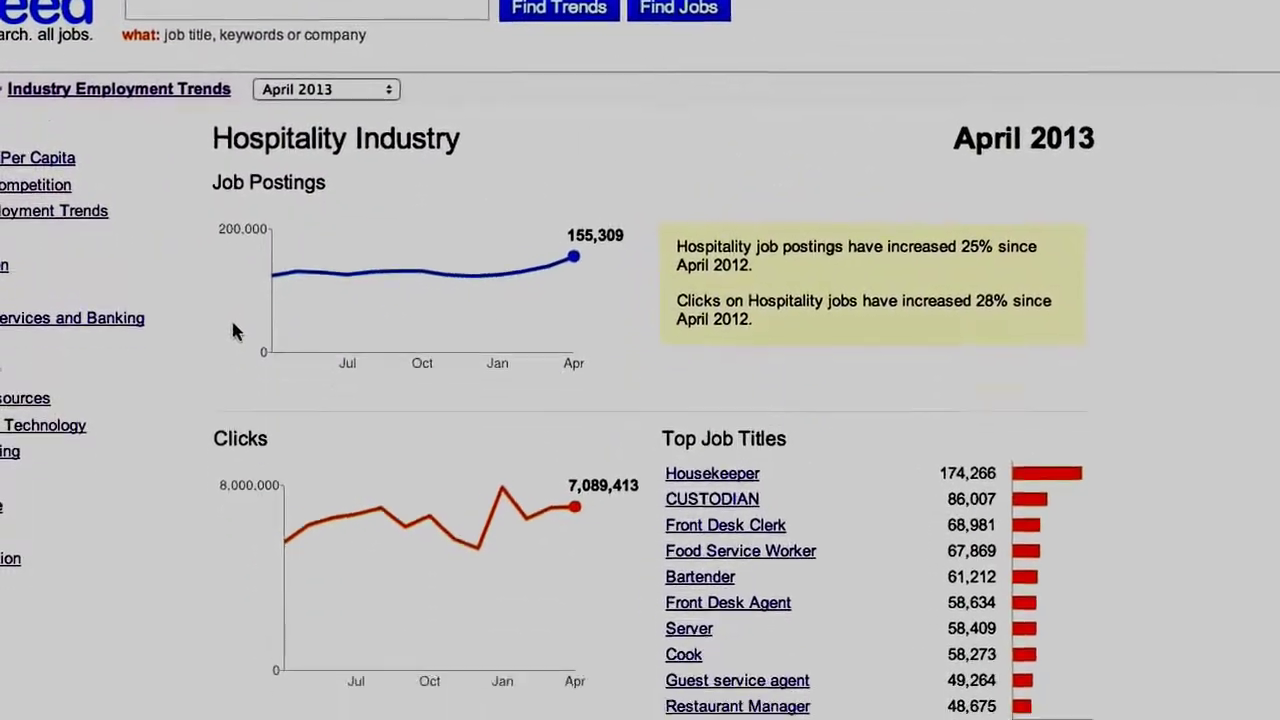
pyautogui.scroll(-5, 232, 324)
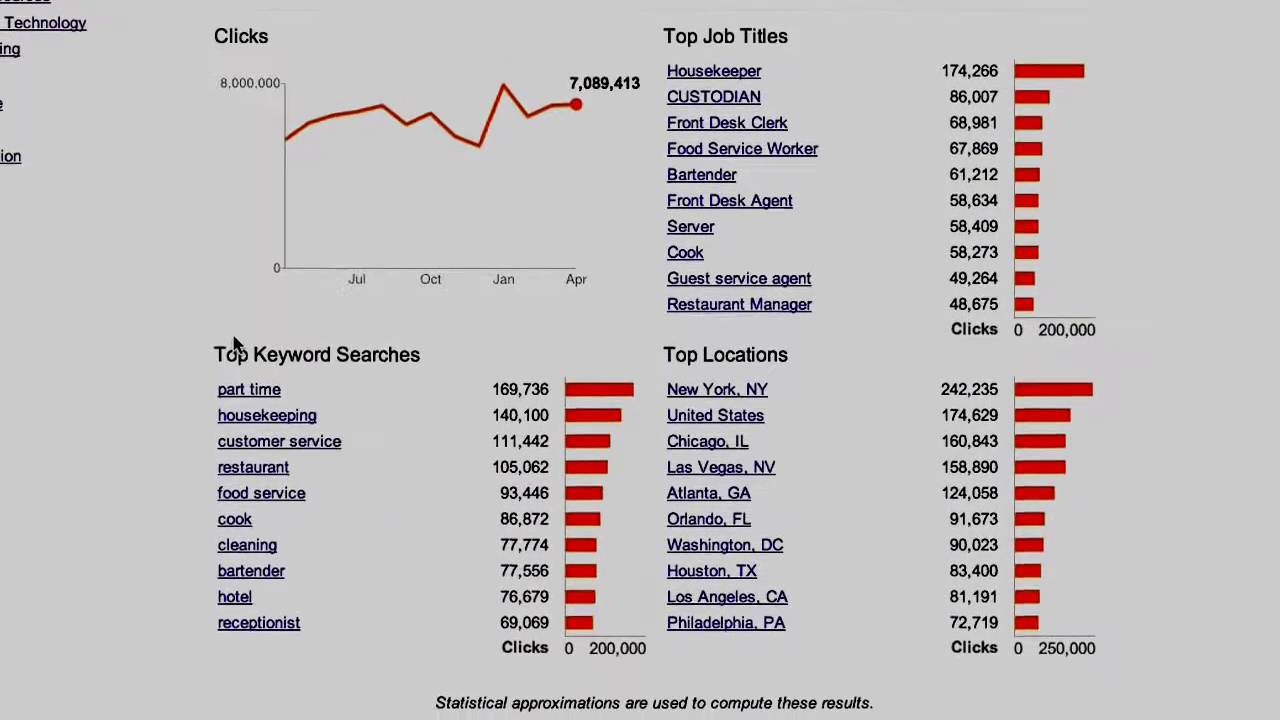
pyautogui.scroll(2, 234, 340)
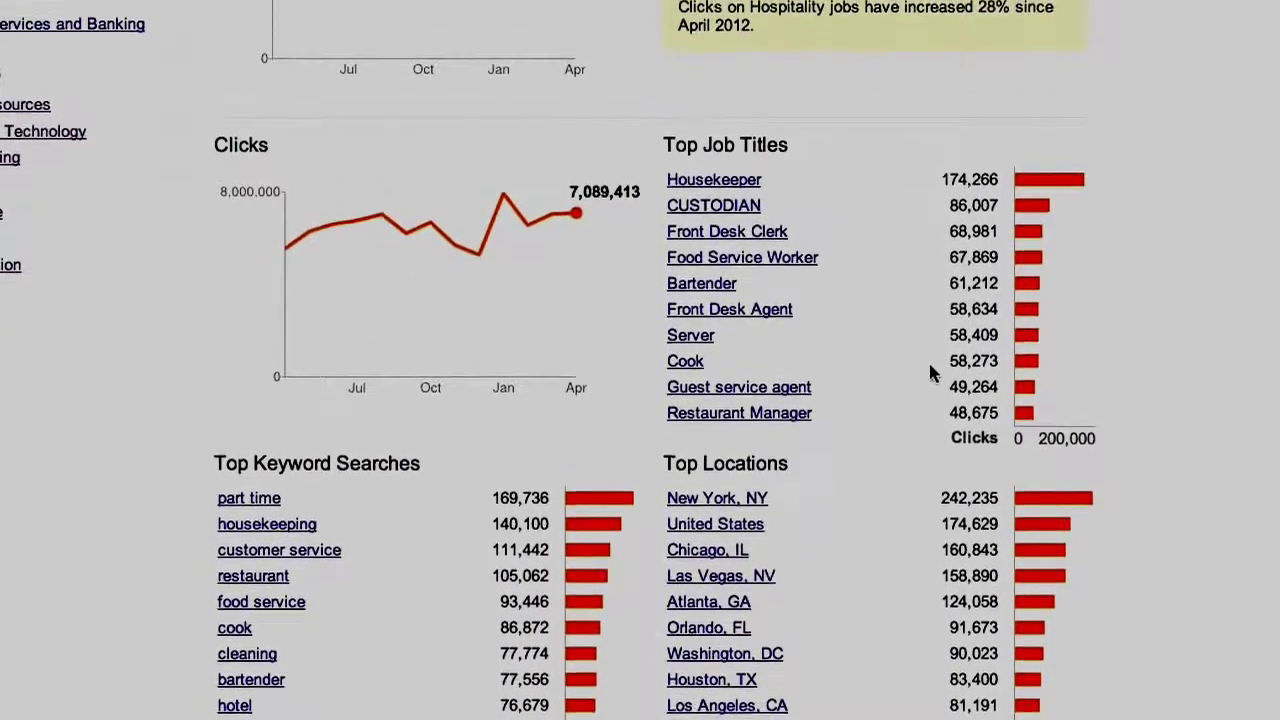
pyautogui.scroll(-1, 806, 263)
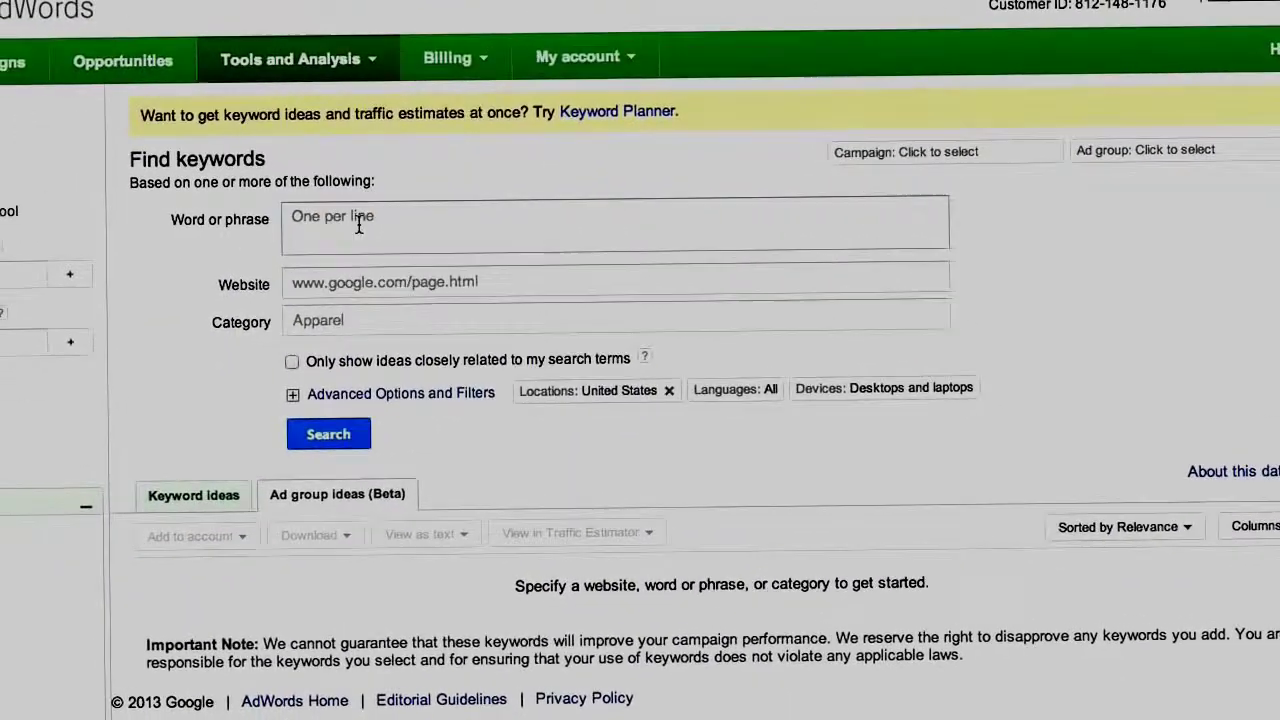
# - In the AdWords keyword tool, enter housekeeper, bartender, cook and janitor on separate lines as the words or phrases
pyautogui.click(359, 226)
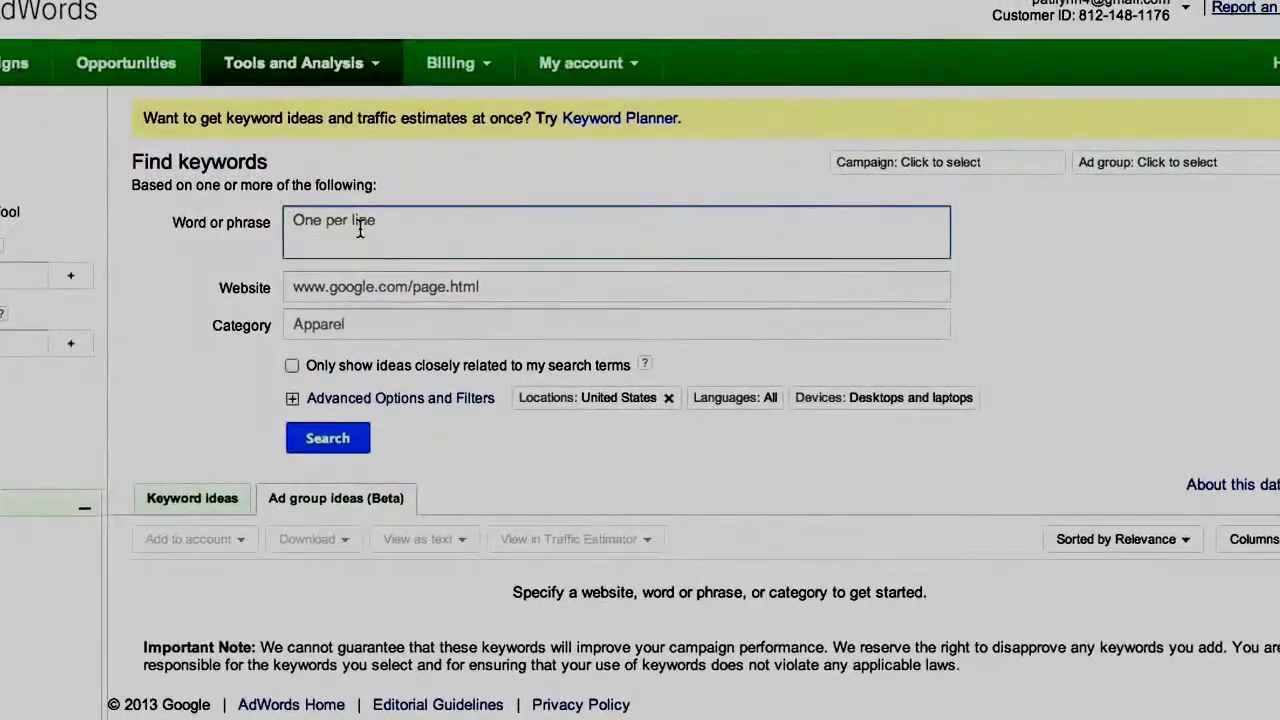
pyautogui.write('housekeeper')
pyautogui.press('Return')
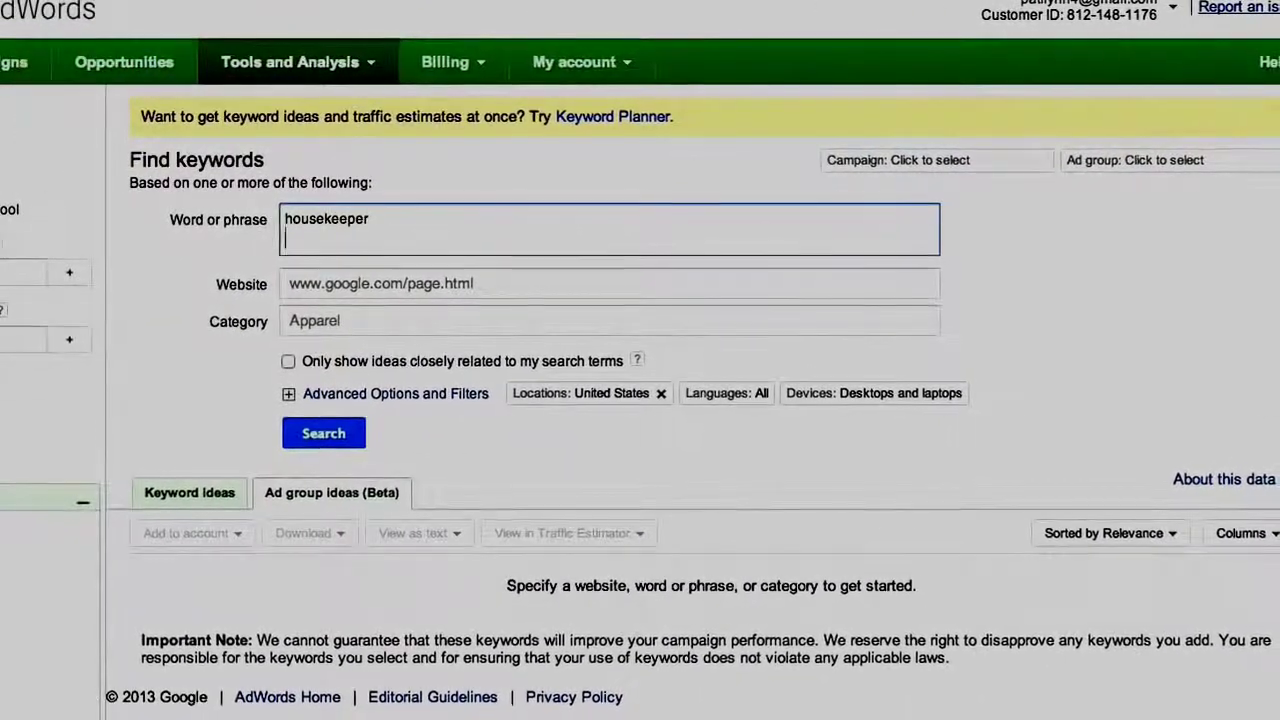
pyautogui.write('bartender')
pyautogui.press('Return')
pyautogui.write('cook')
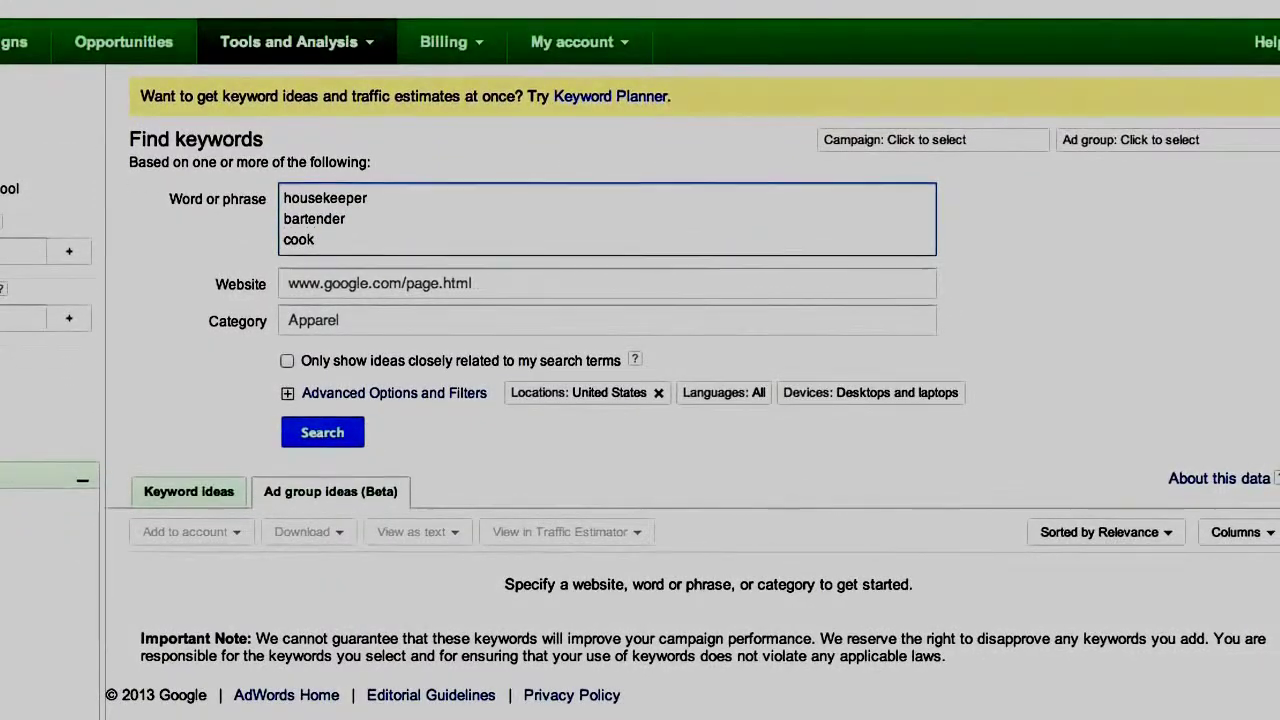
pyautogui.press('Return')
pyautogui.write('janitor')
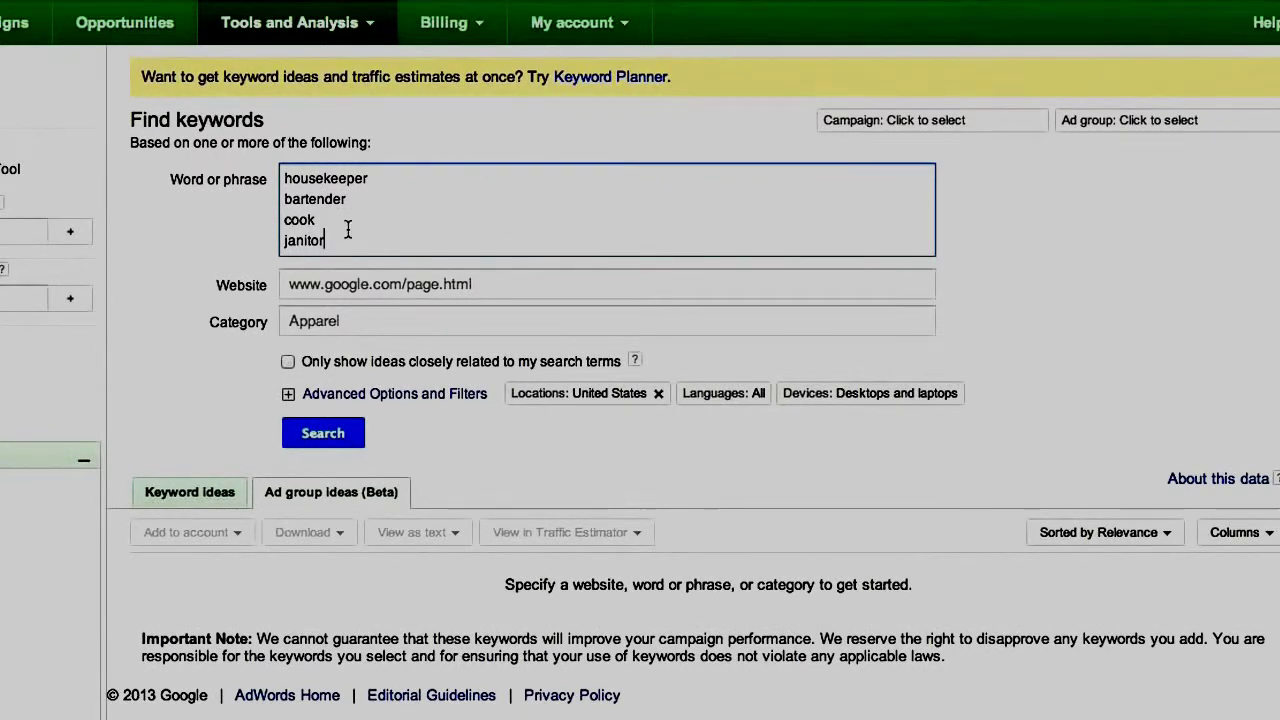
# - Filter the keyword ideas to Local Monthly Searches >= 3000 and <= 100000 in the advanced options
pyautogui.click(461, 401)
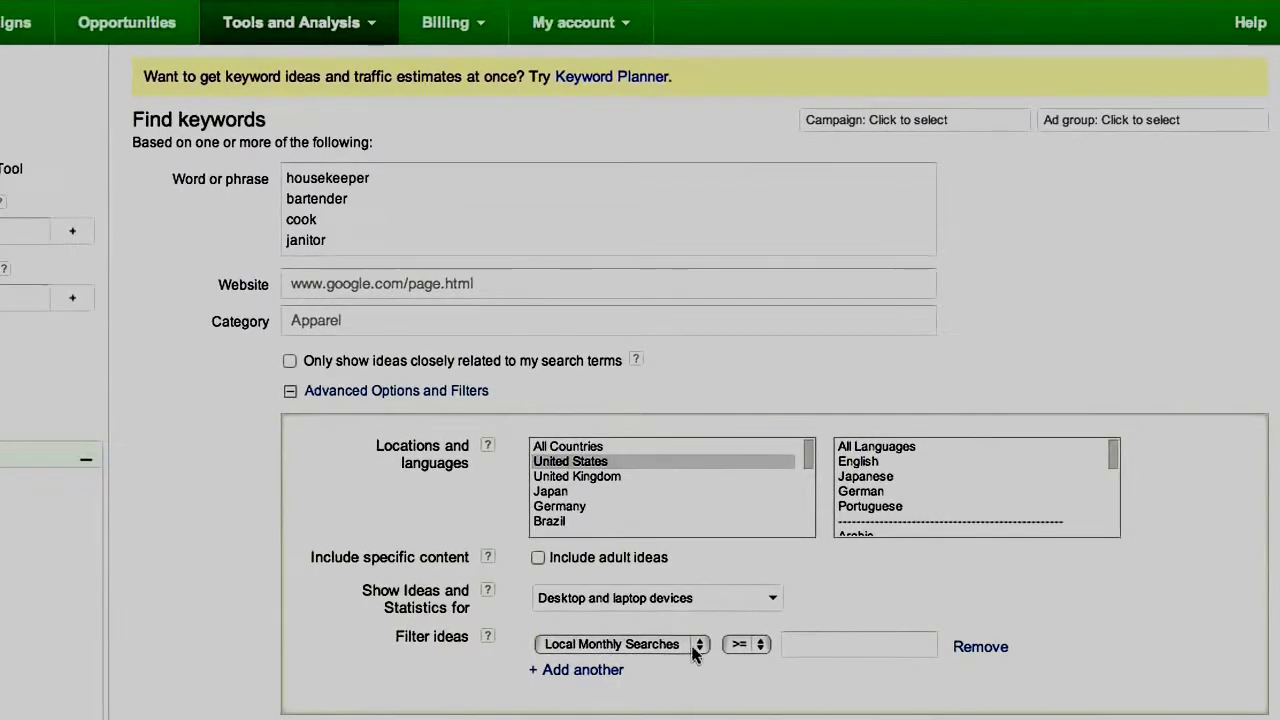
pyautogui.click(833, 640)
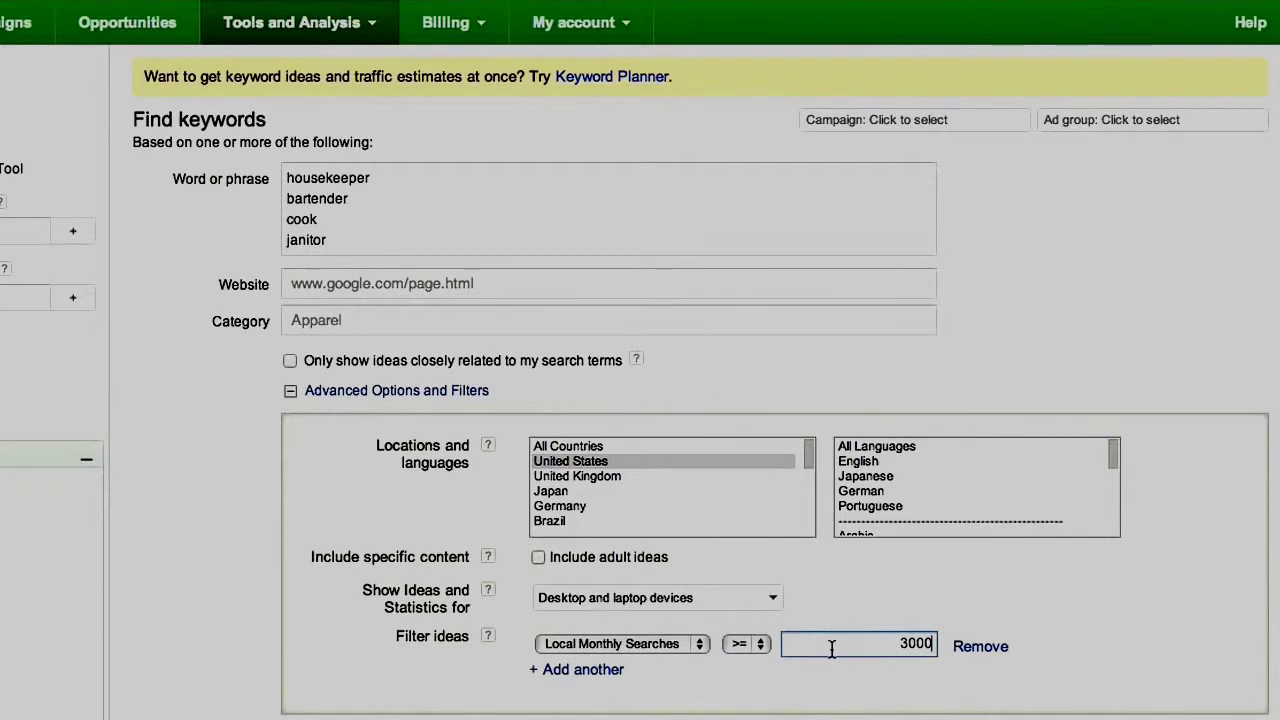
pyautogui.click(590, 668)
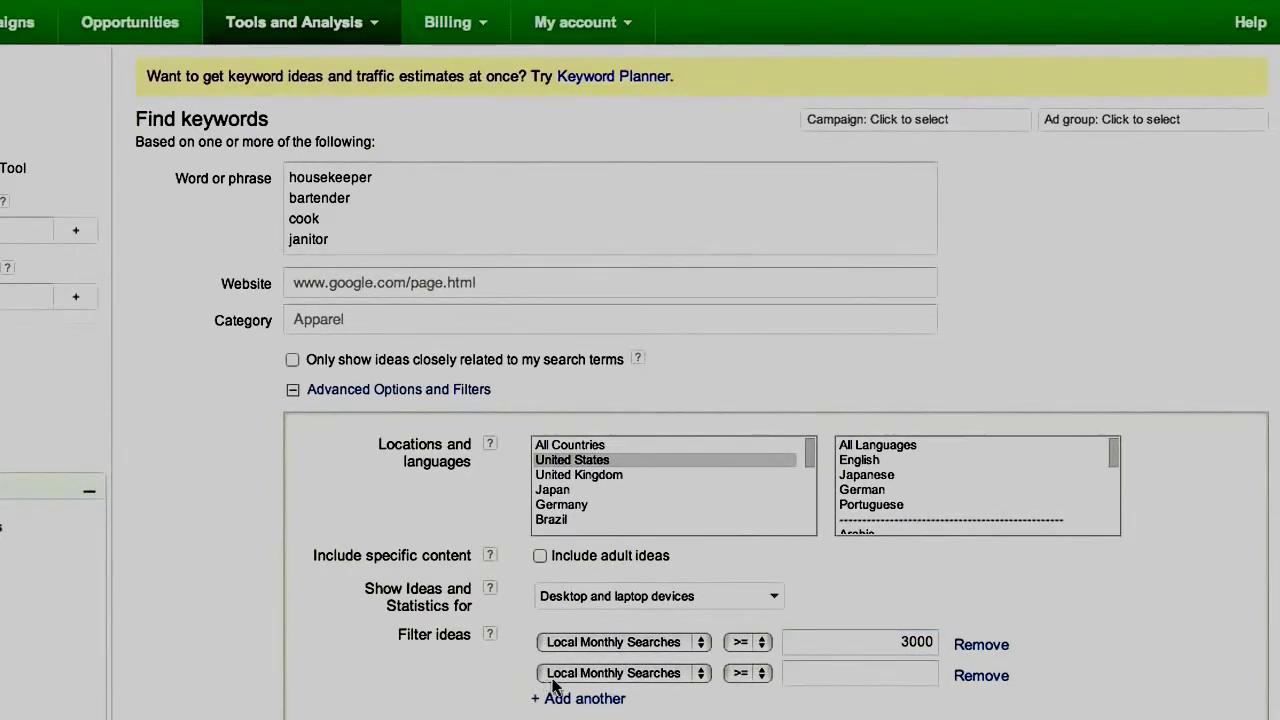
pyautogui.click(812, 675)
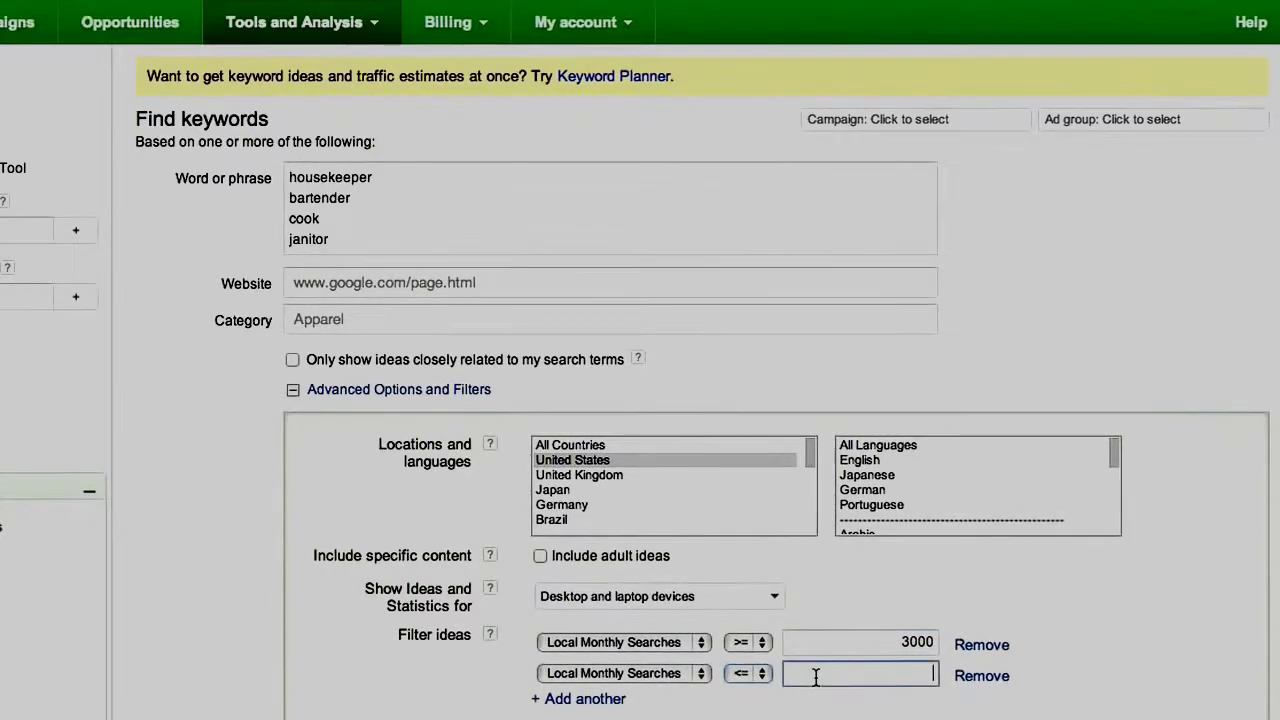
pyautogui.write('100000')
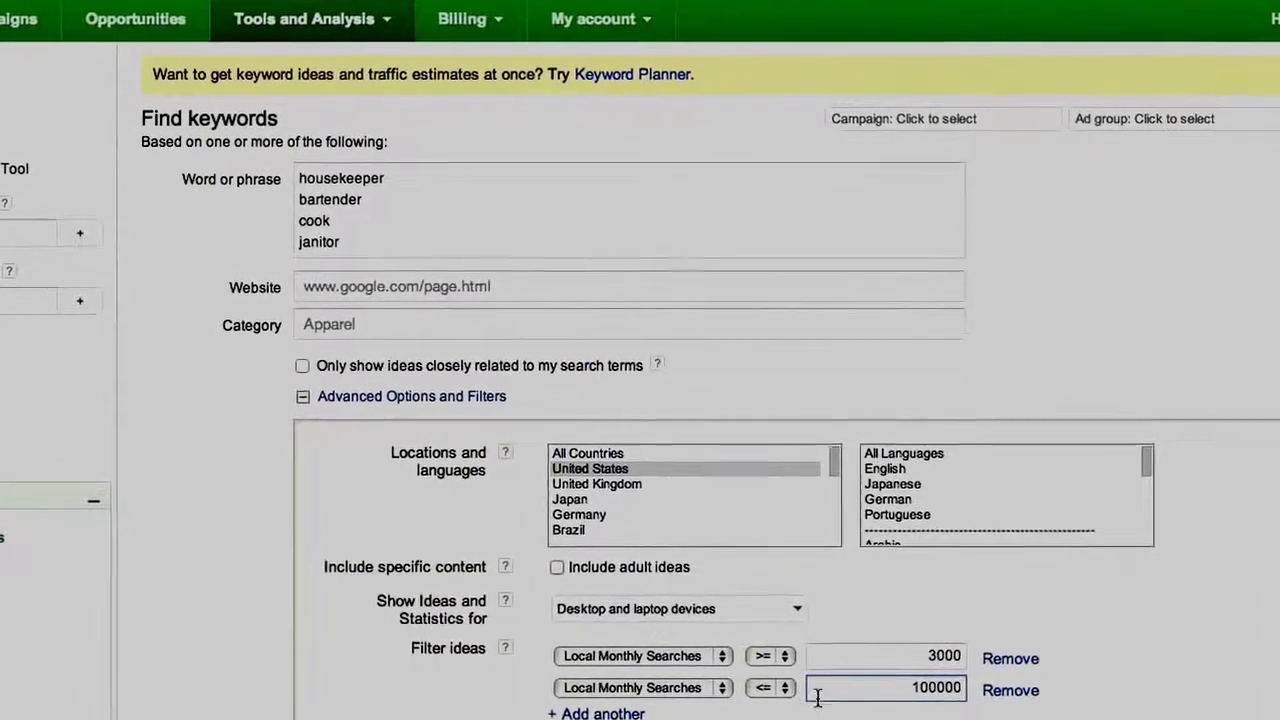
# - Add a third filter for Approximate CPC > $1.00 and run the keyword search
pyautogui.click(590, 711)
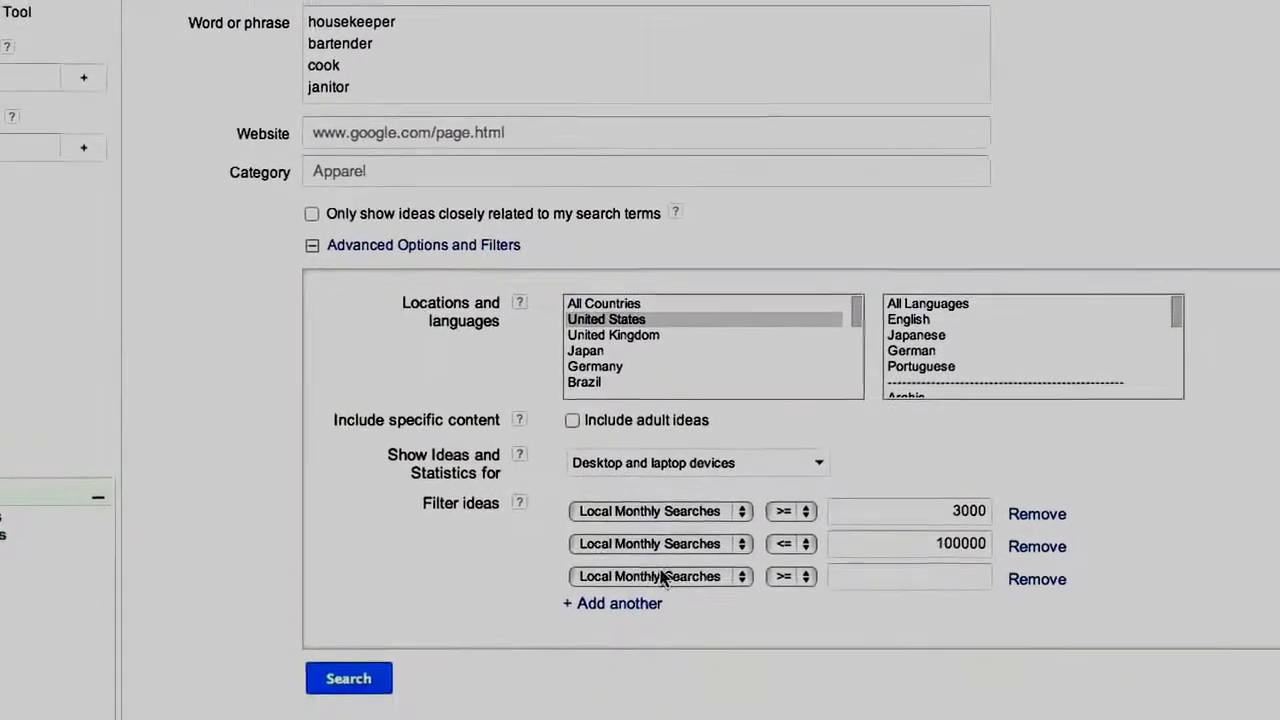
pyautogui.click(639, 627)
pyautogui.click(668, 676)
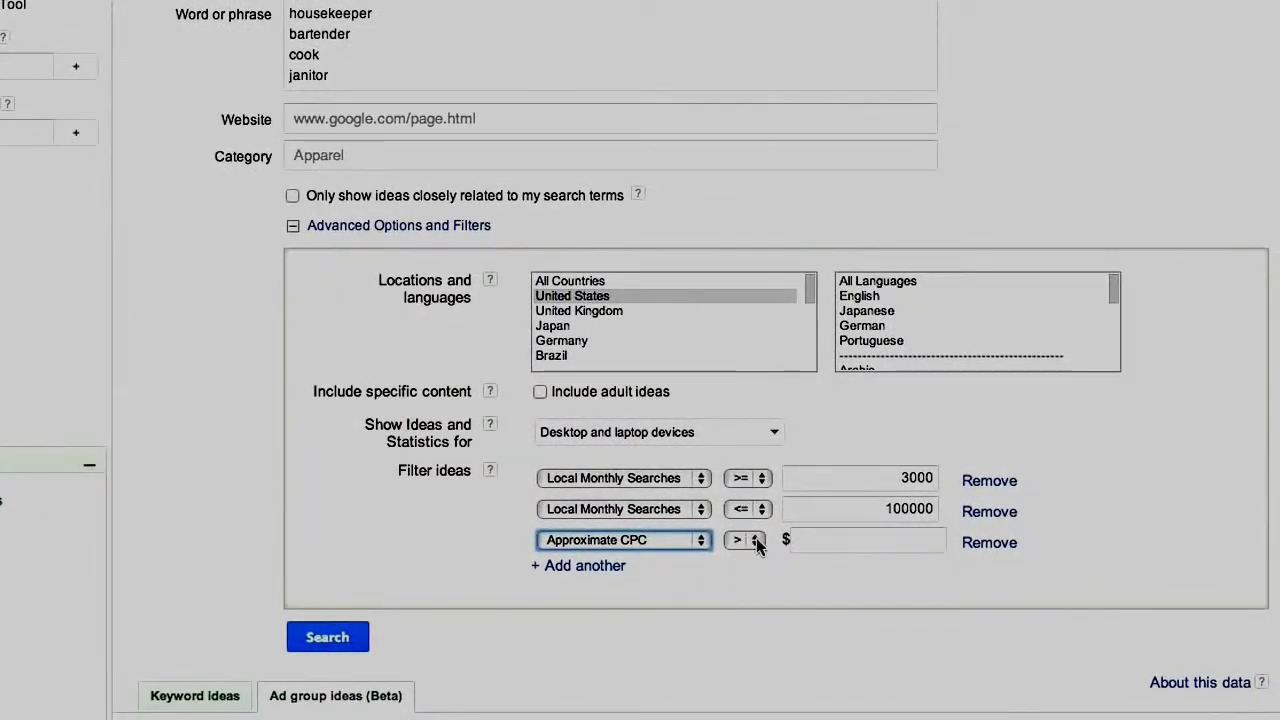
pyautogui.click(812, 539)
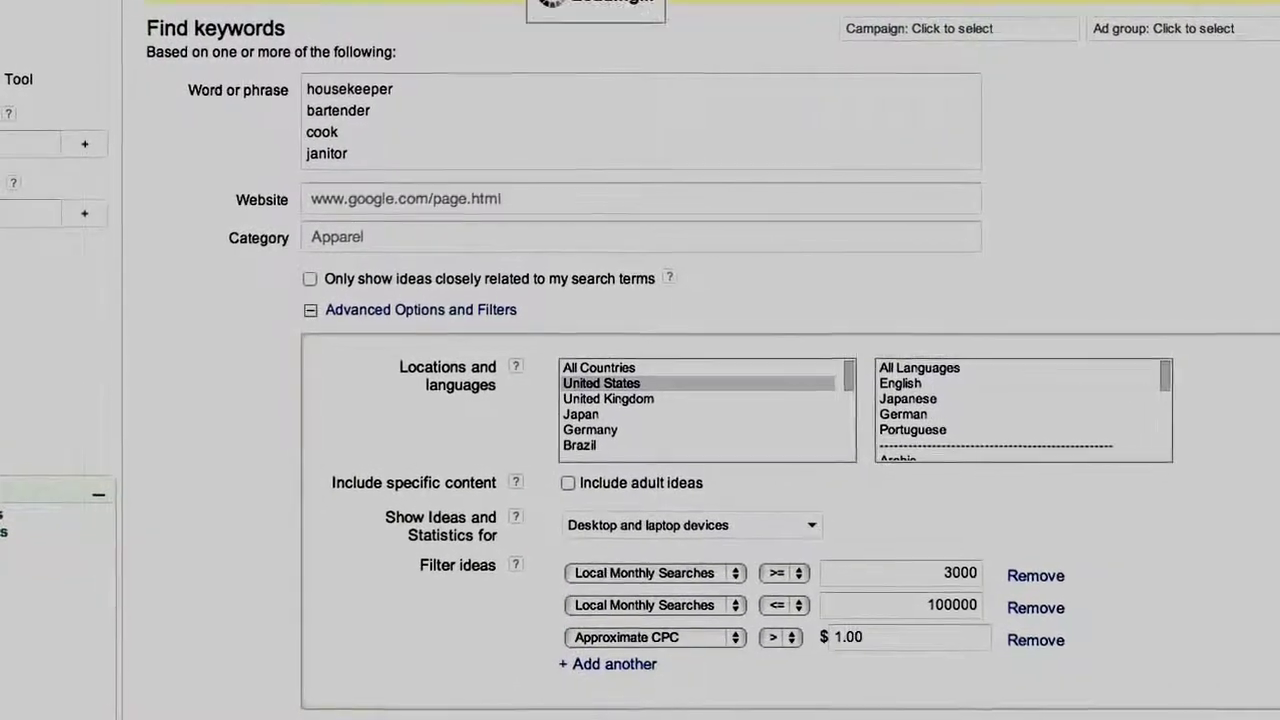
# - Switch the search results from ad group ideas to keyword ideas
pyautogui.scroll(-5, 194, 590)
pyautogui.scroll(-5, 200, 580)
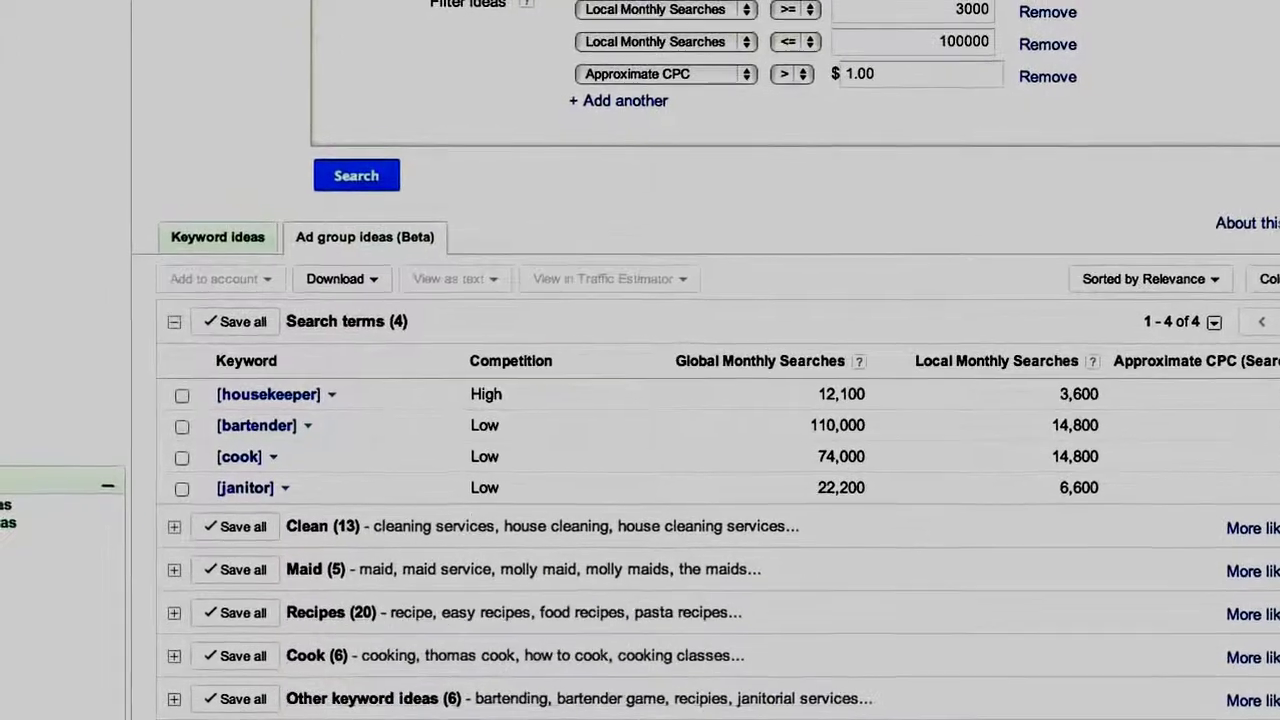
pyautogui.click(222, 243)
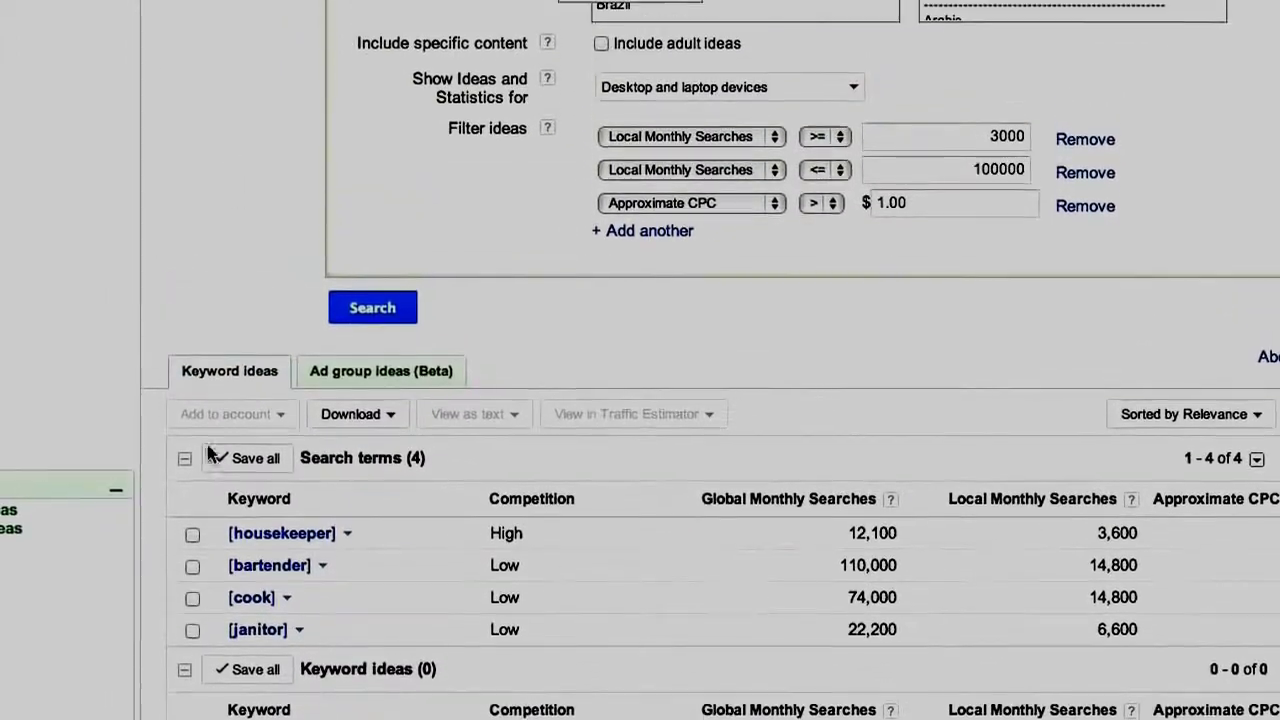
# - Examine the keyword ideas for promising niche keywords, comparing their competition and monthly search volumes
pyautogui.scroll(-10, 210, 455)
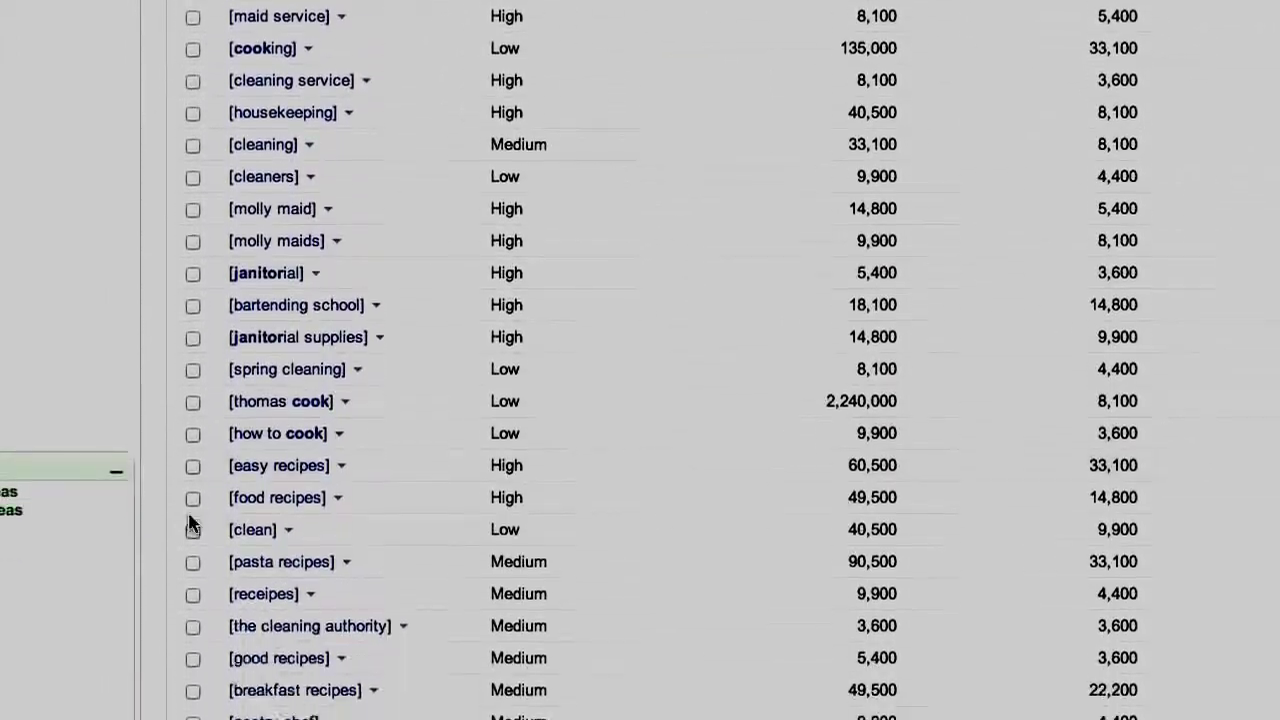
pyautogui.scroll(-3, 430, 605)
pyautogui.scroll(10, 424, 595)
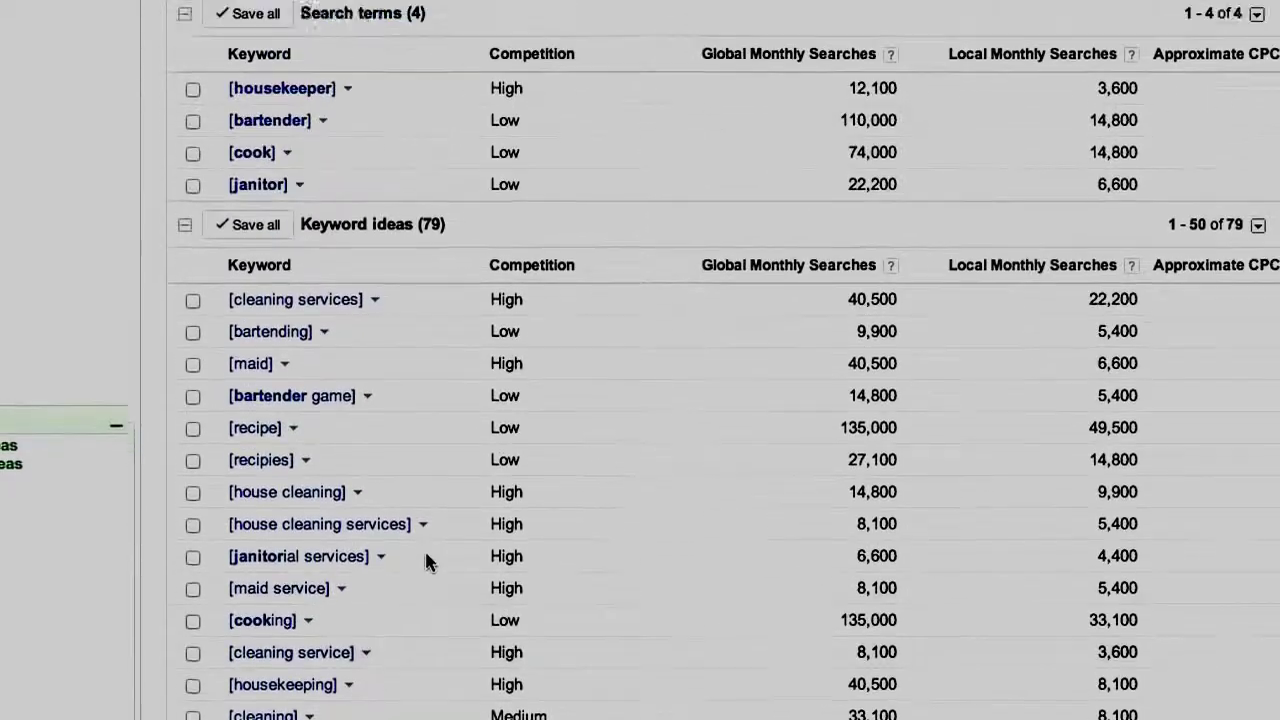
pyautogui.scroll(3, 424, 560)
pyautogui.scroll(-4, 545, 610)
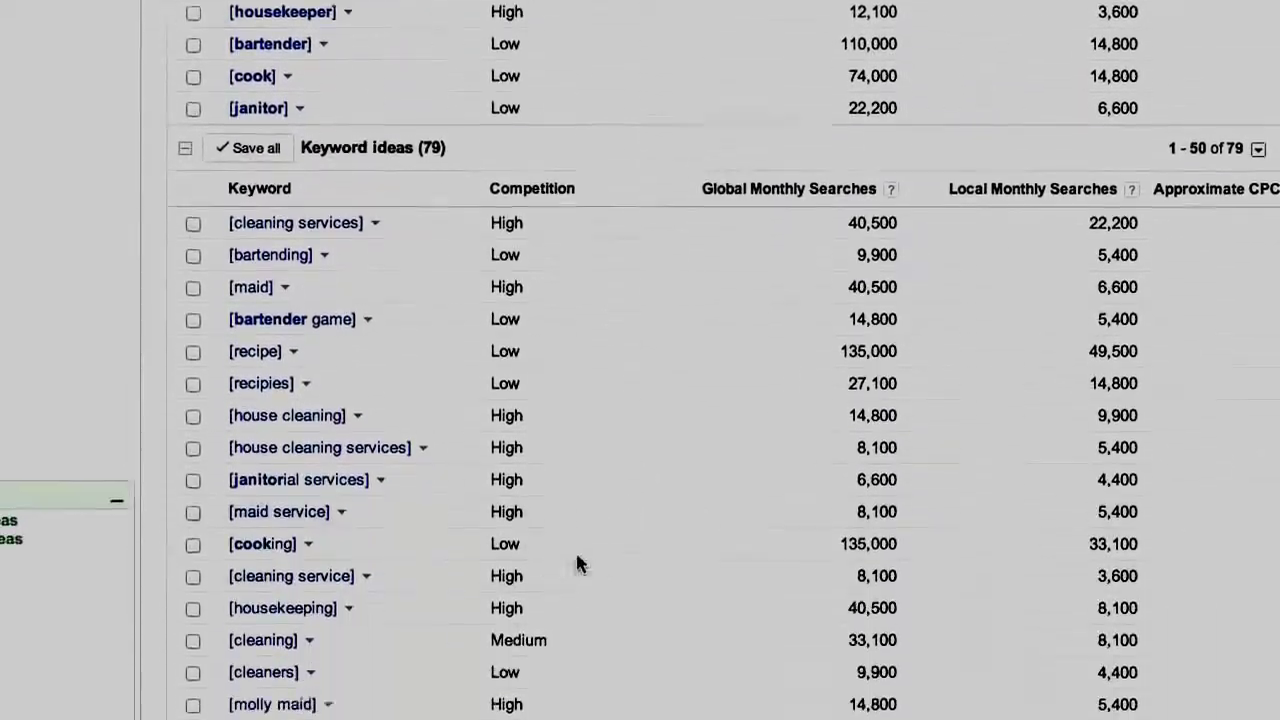
pyautogui.scroll(5, 457, 280)
pyautogui.scroll(-2, 690, 350)
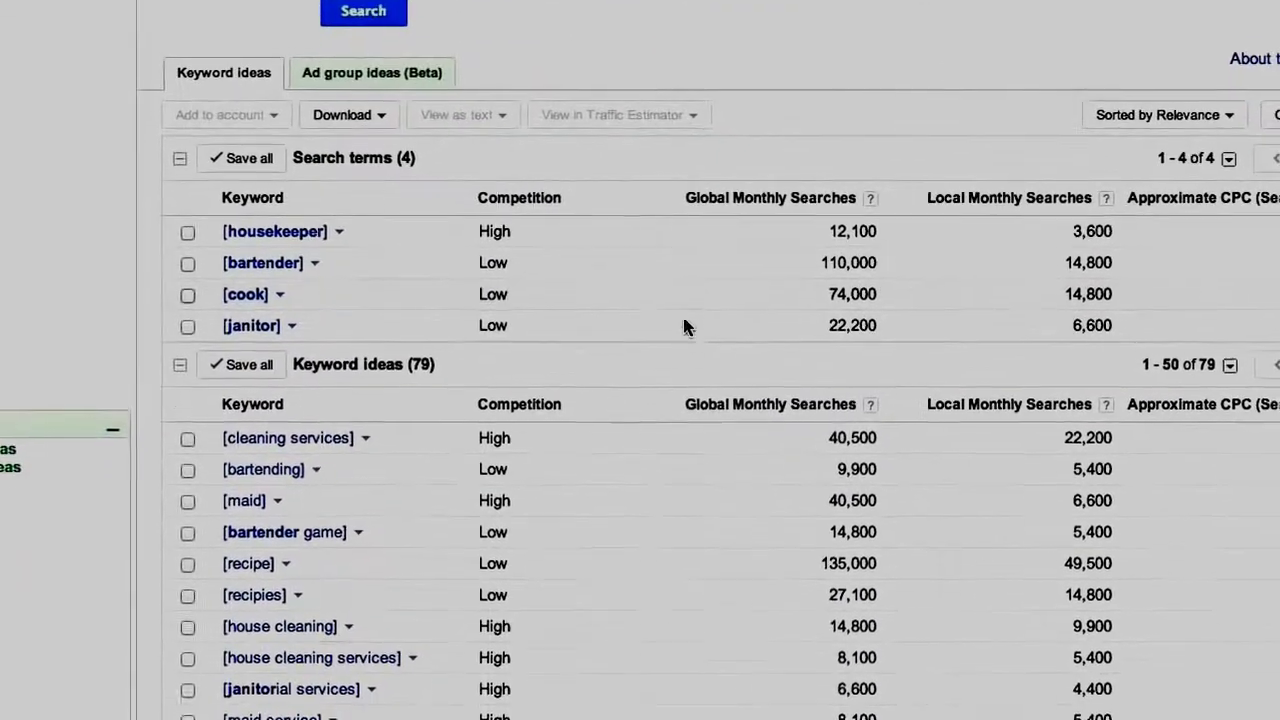
pyautogui.scroll(-4, 684, 326)
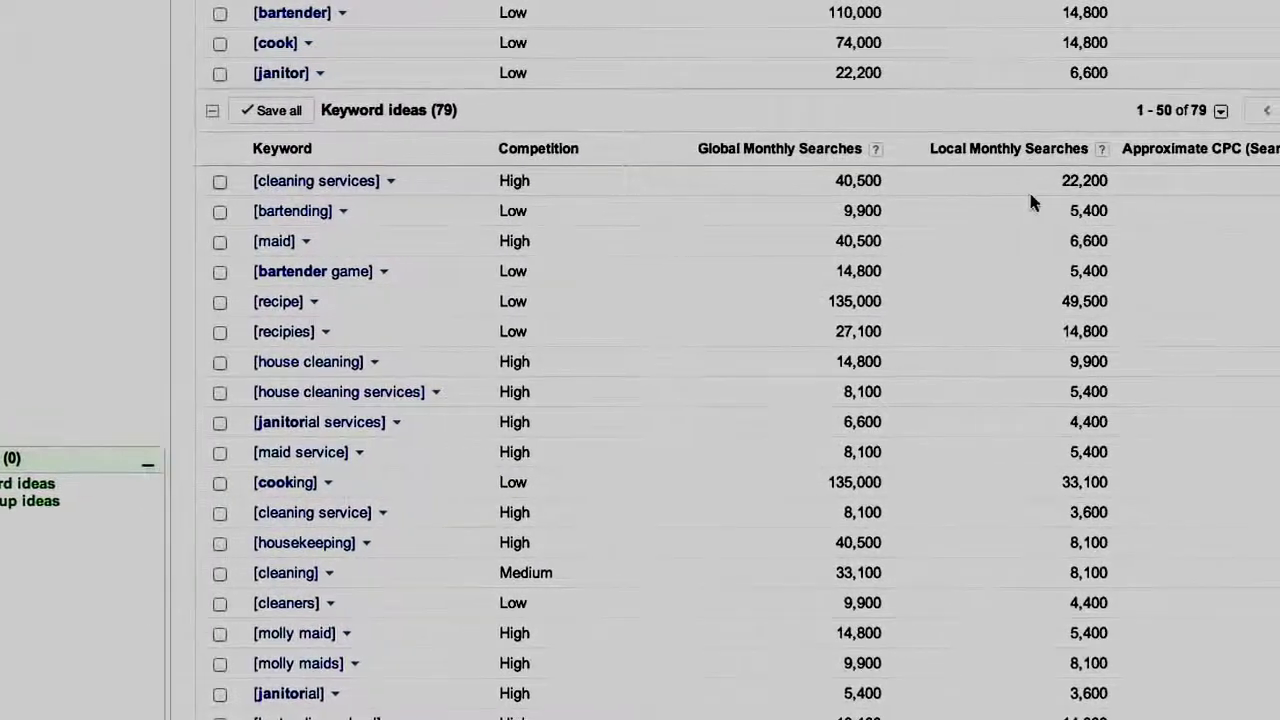
pyautogui.scroll(-3, 1033, 203)
pyautogui.scroll(5, 1033, 203)
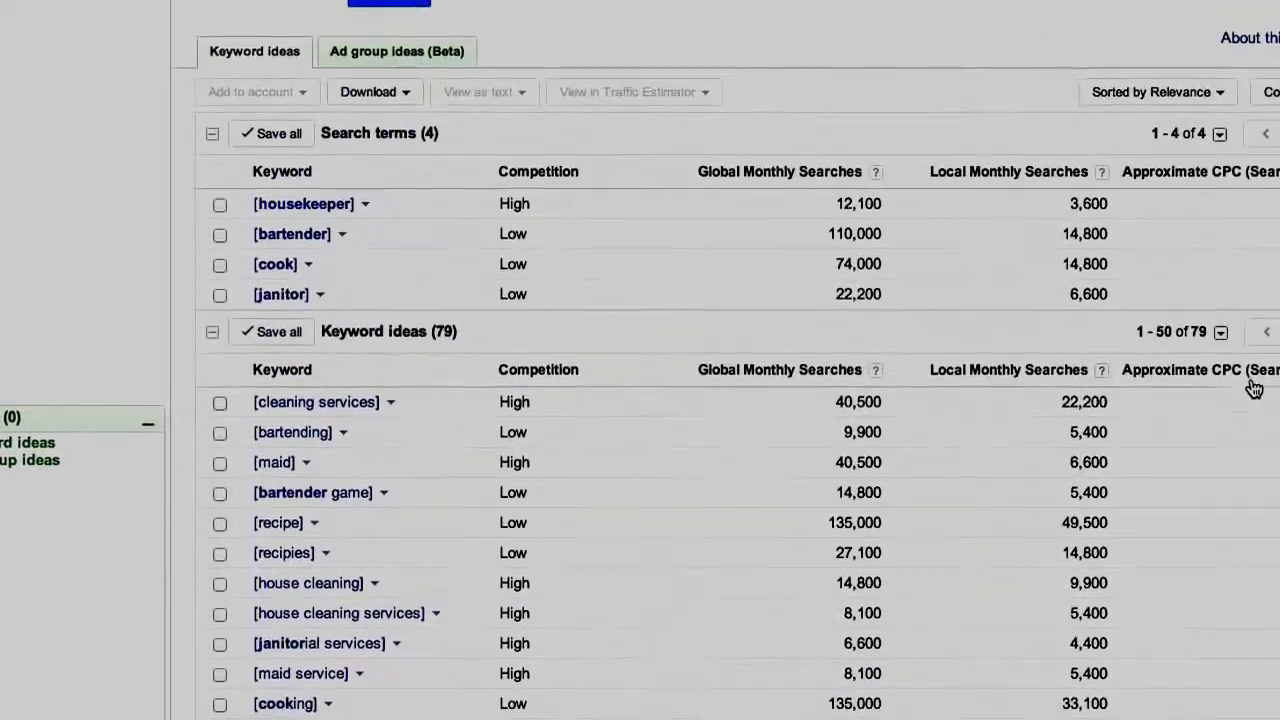
pyautogui.scroll(-3, 1255, 388)
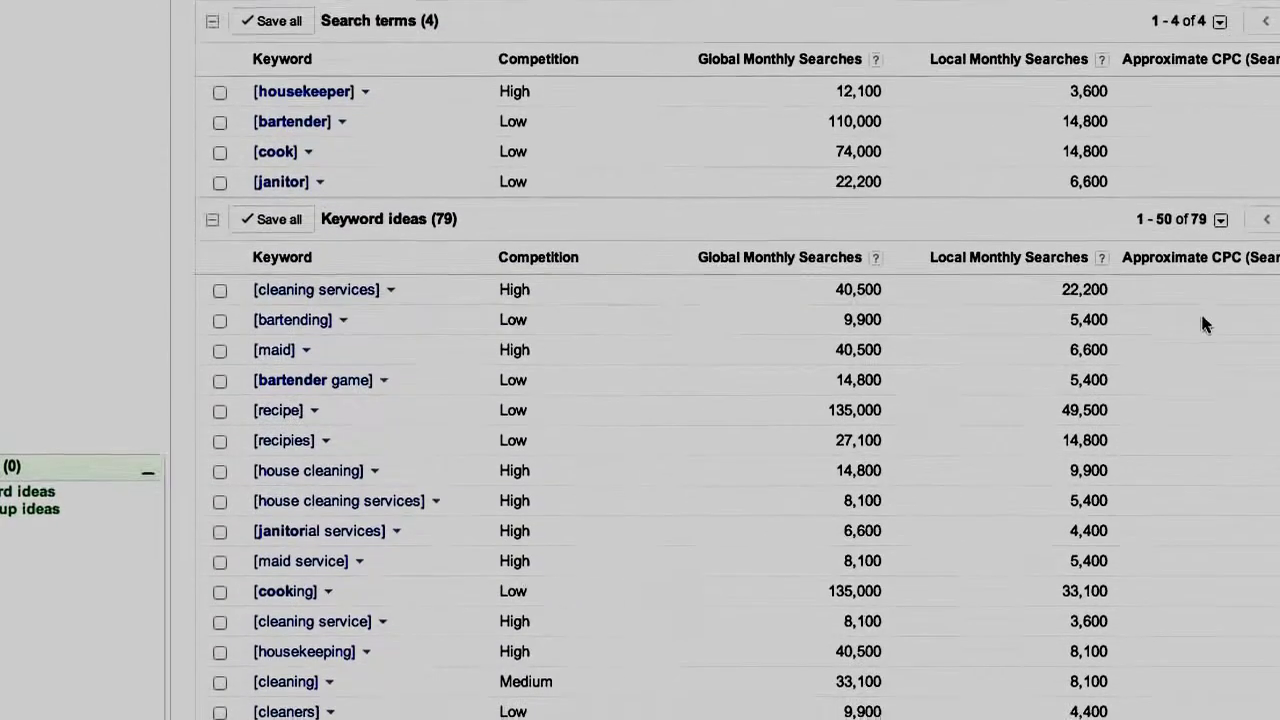
pyautogui.scroll(-10, 1203, 323)
pyautogui.scroll(12, 1203, 323)
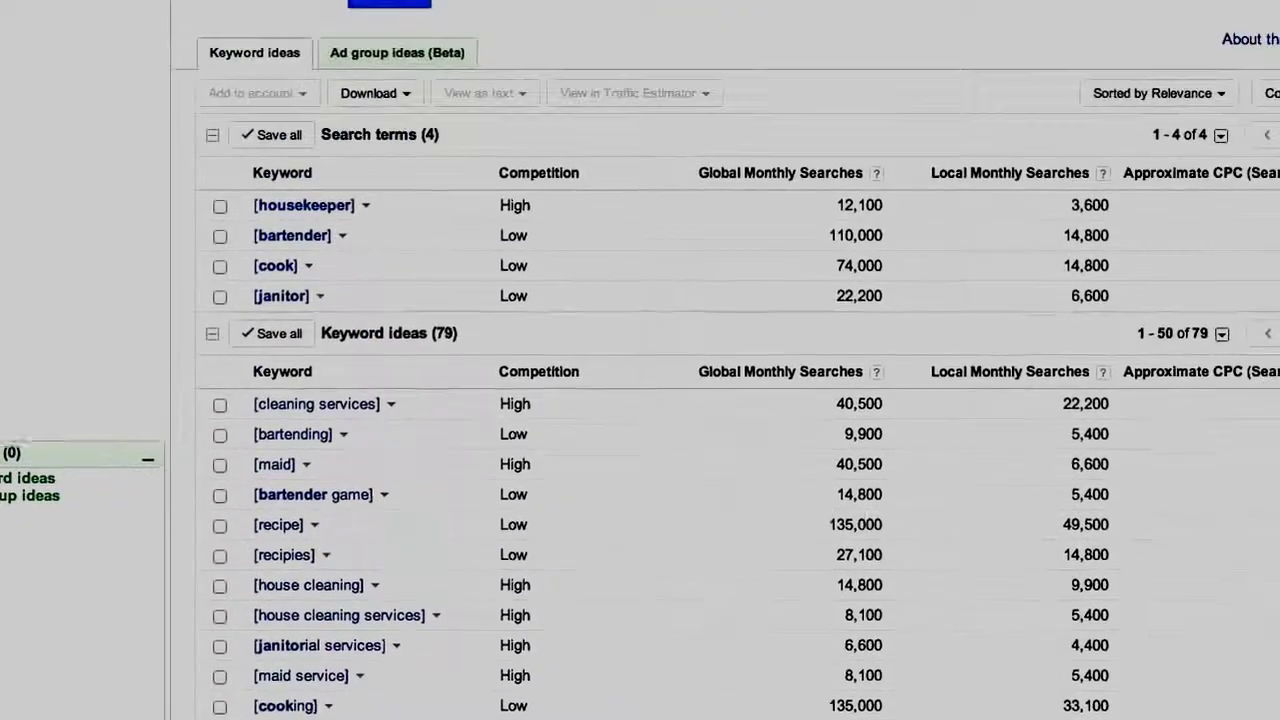
pyautogui.scroll(-4, 700, 420)
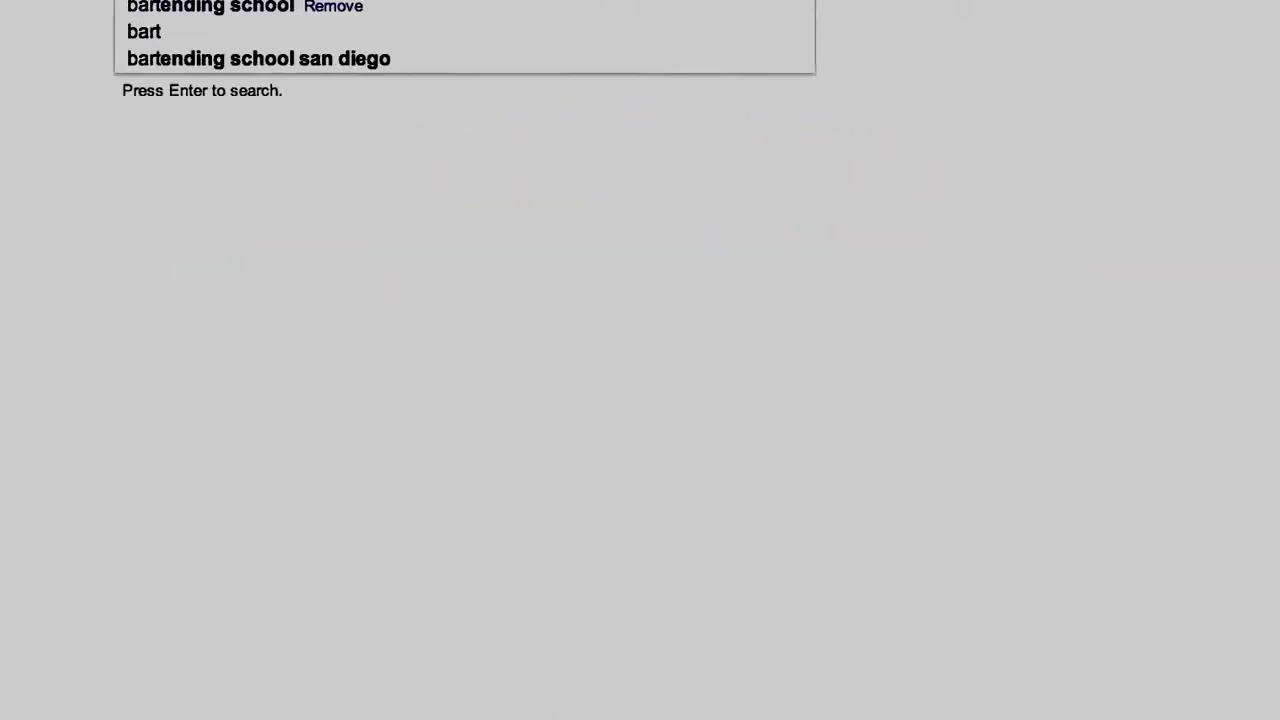
# - Search Google for bartender game and enclose the query in quotation marks for an exact-phrase search
pyautogui.write('ender game')
pyautogui.press('Return')
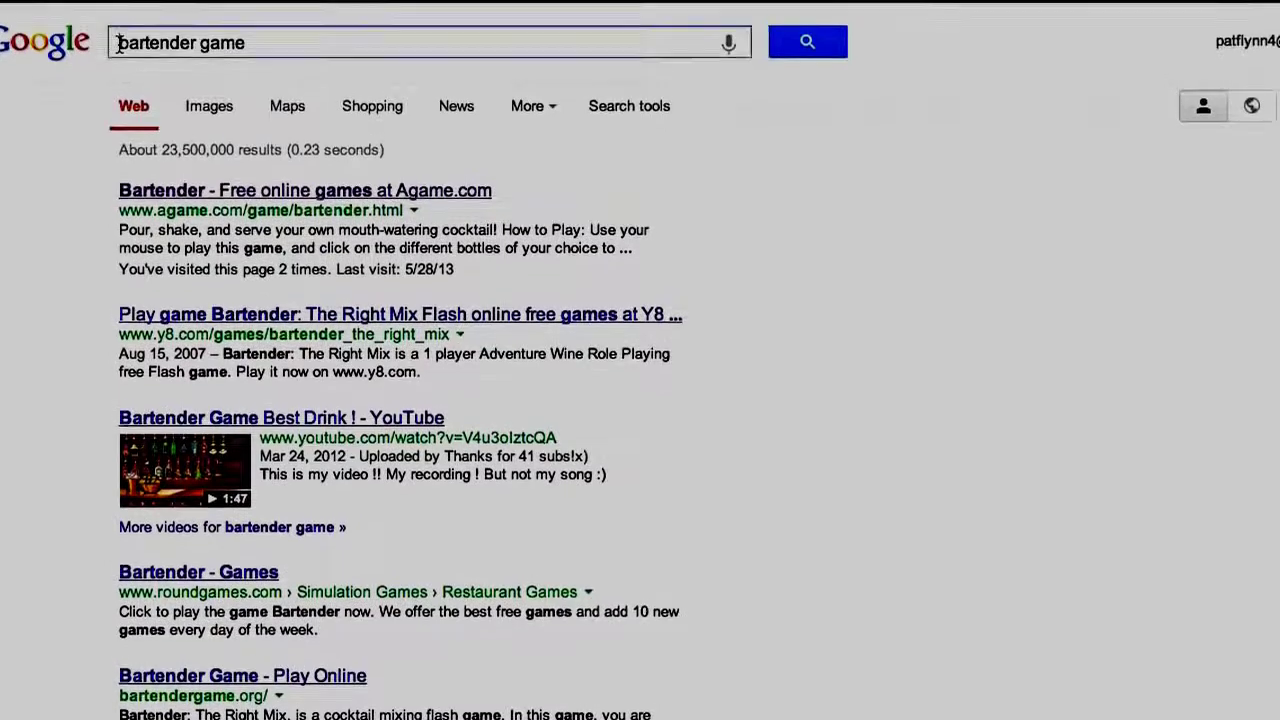
pyautogui.click(118, 35)
pyautogui.write('""')
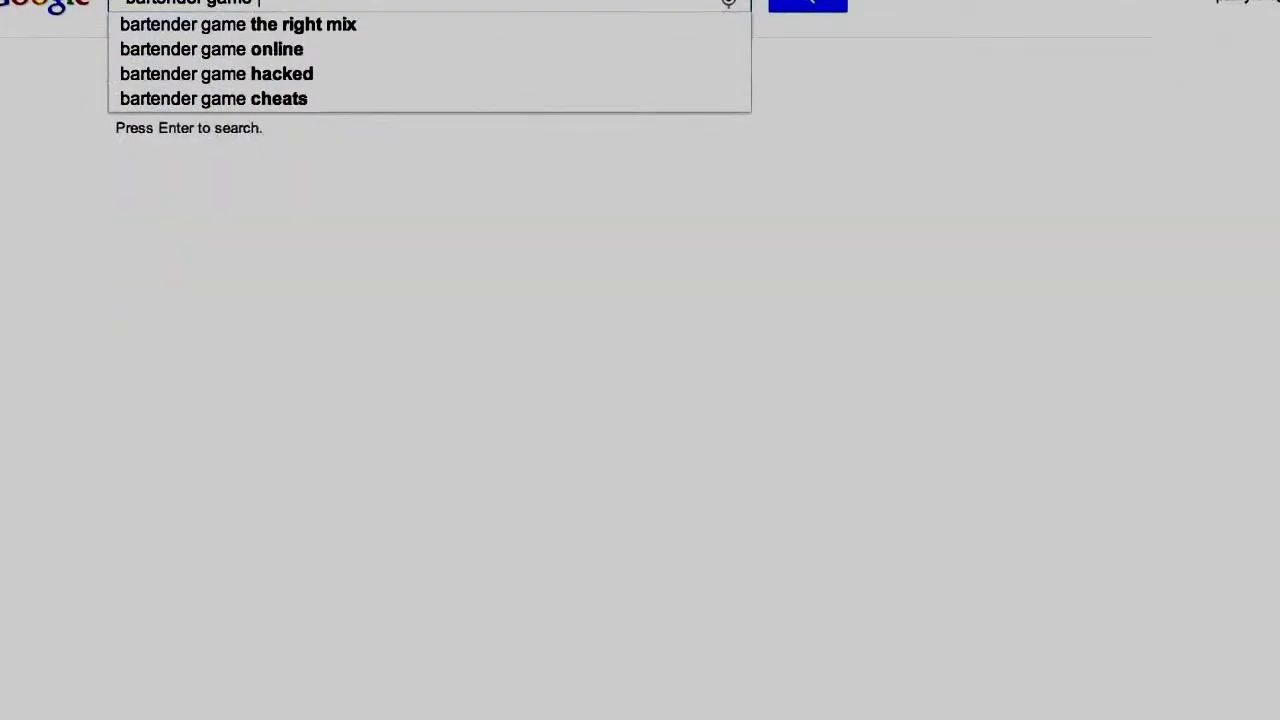